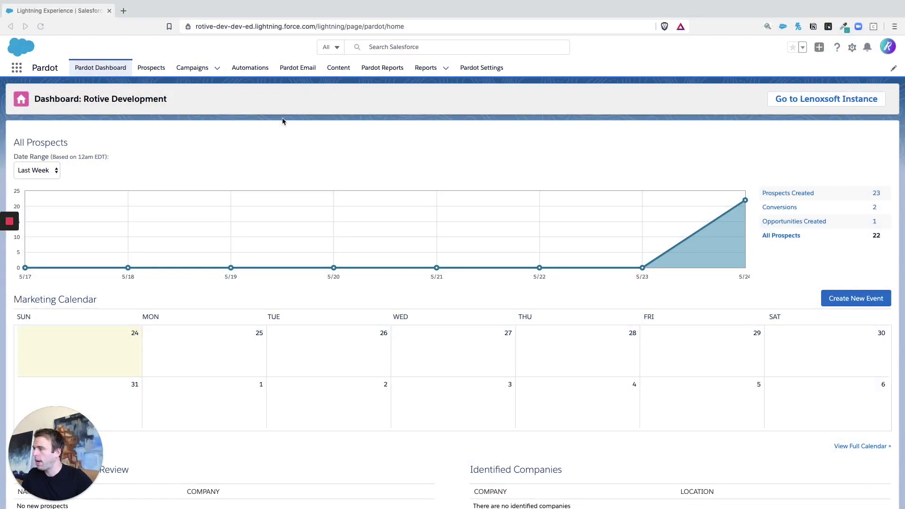
Step: Focus the browser window showing the Pardot dashboard for Rotive Development
click(357, 121)
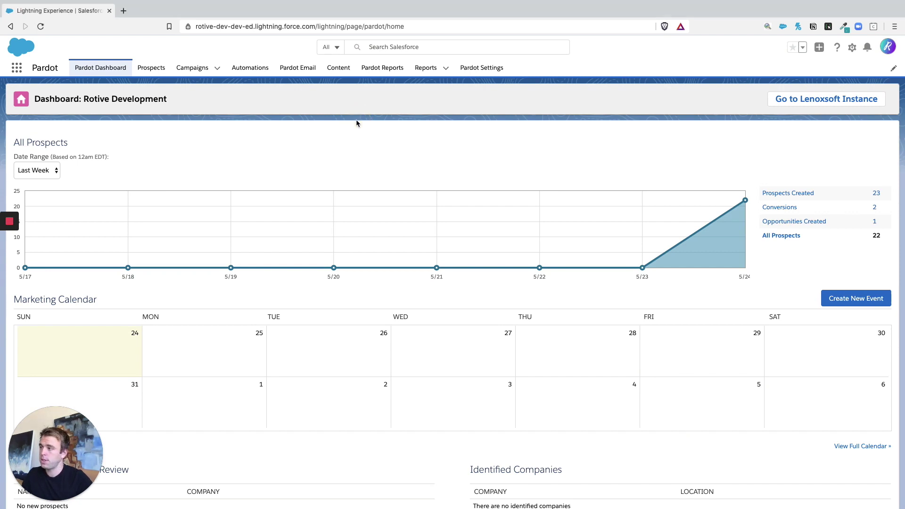
Step: Go to Content > Tags to list the scoring, completed order and abandoned cart tags
click(339, 71)
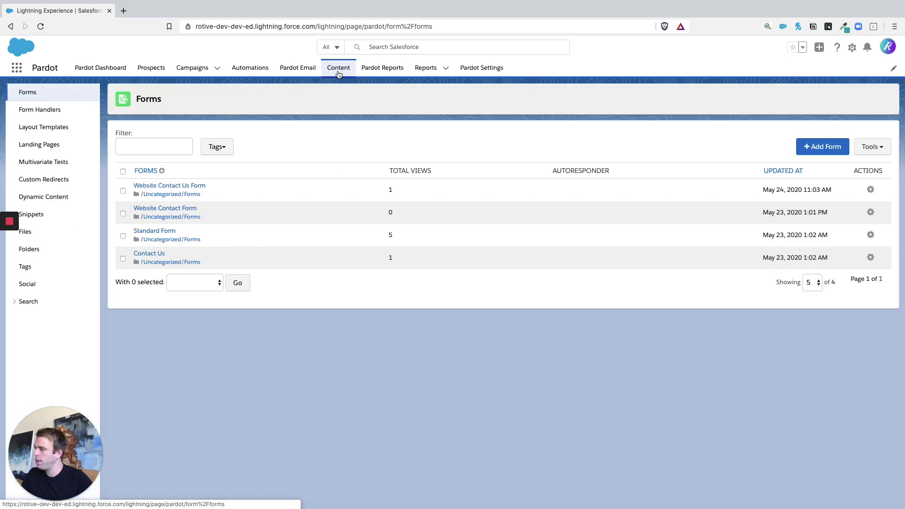
click(56, 269)
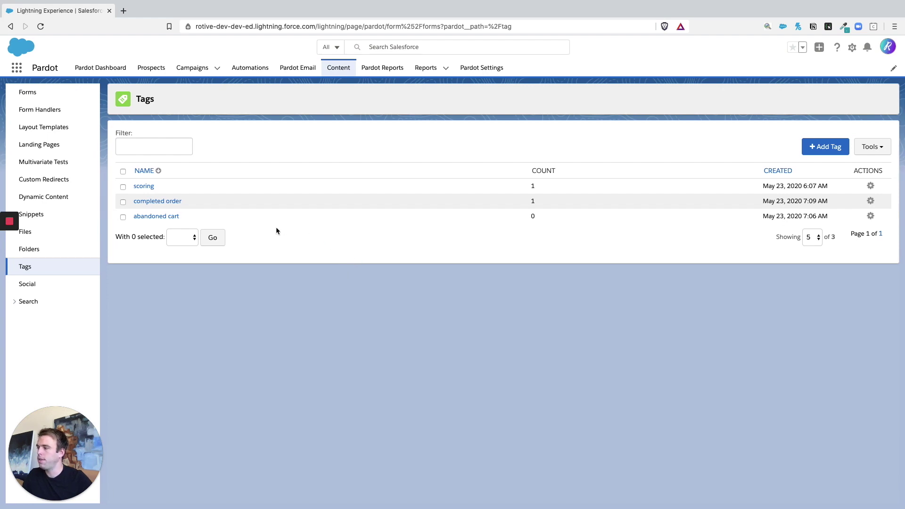
Step: Open the scoring tag's detail page (count 1) and briefly highlight its name
click(143, 186)
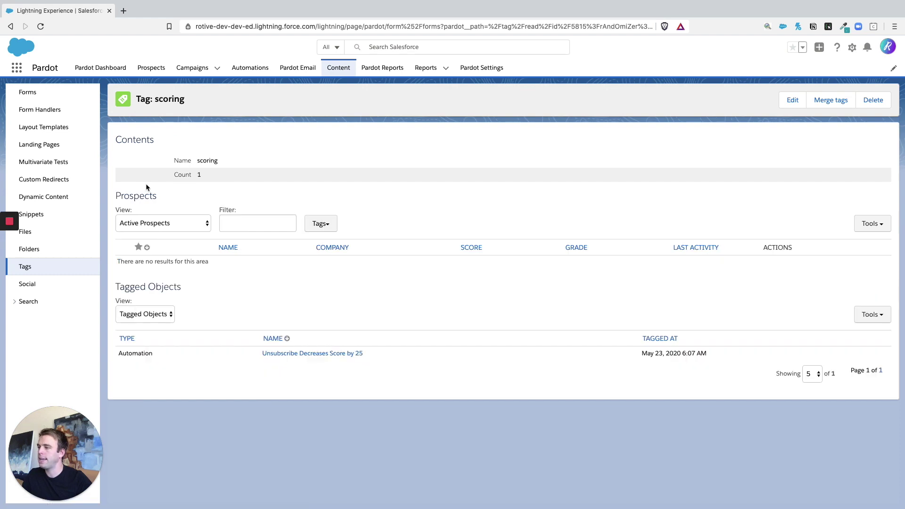
drag(197, 160, 249, 163)
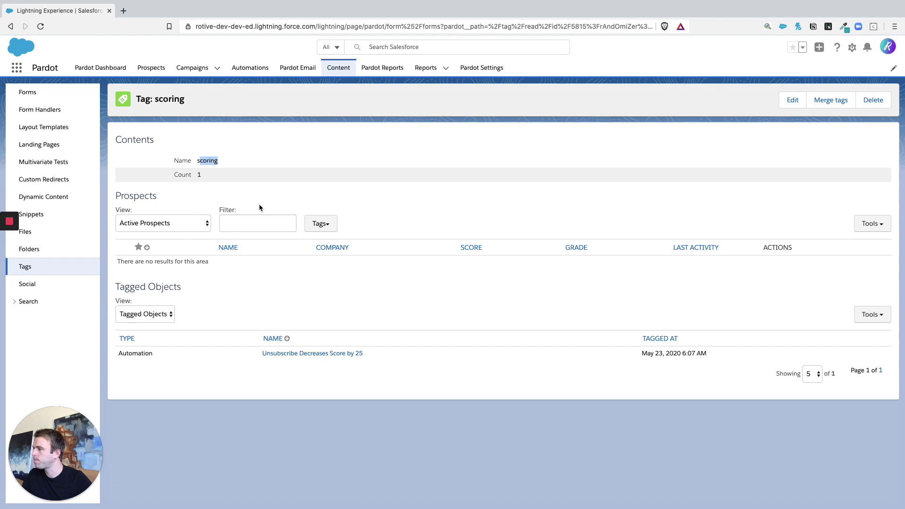
click(279, 161)
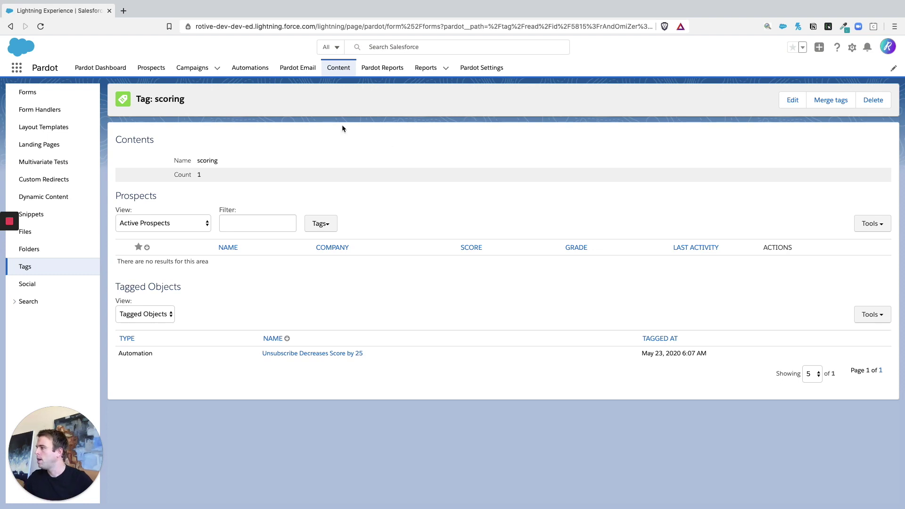
Step: In All Prospects, check four prospects and view bulk actions, then go to Segmentation Lists
click(153, 69)
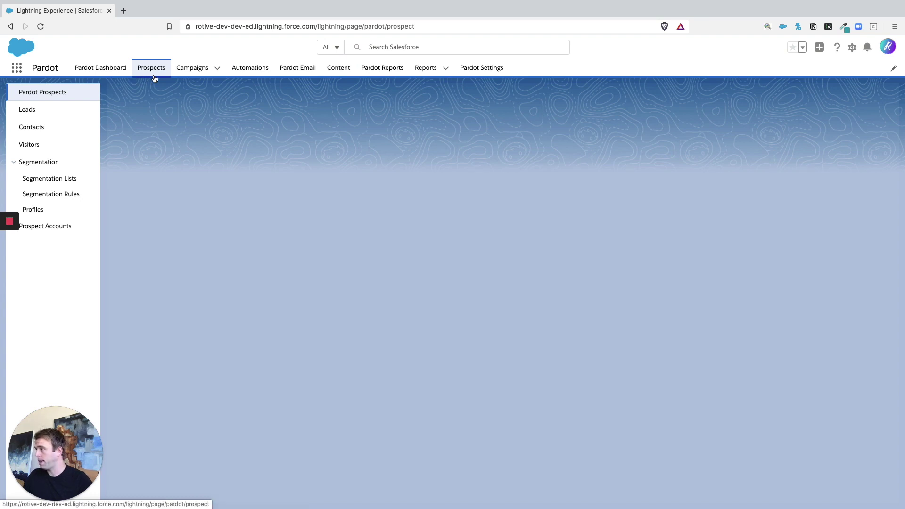
click(58, 92)
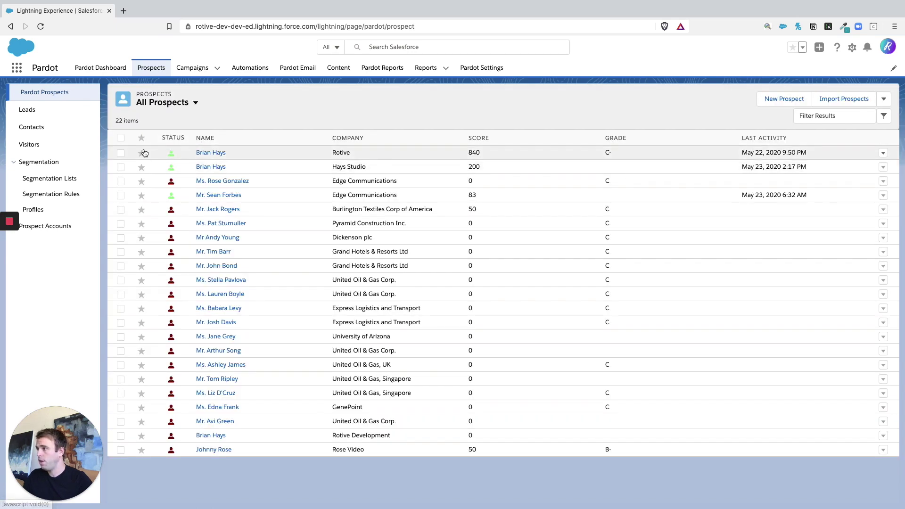
click(120, 152)
click(121, 167)
click(121, 195)
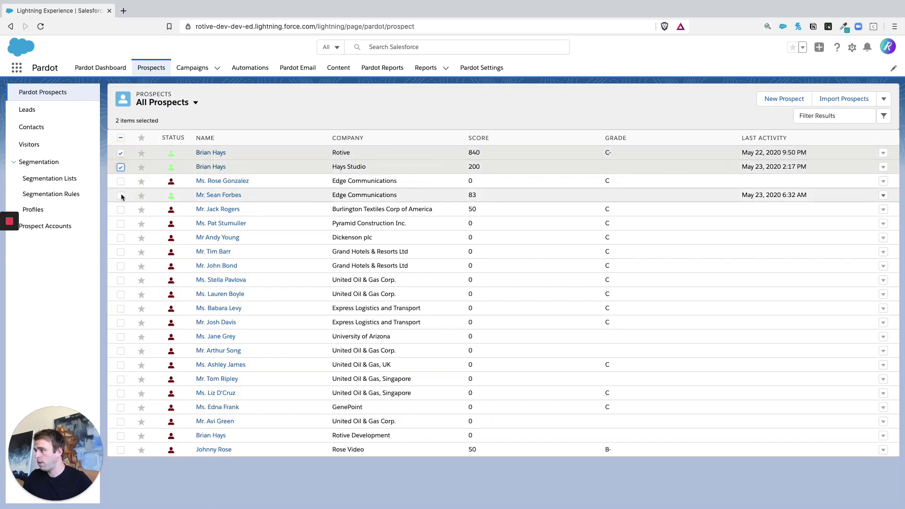
click(121, 182)
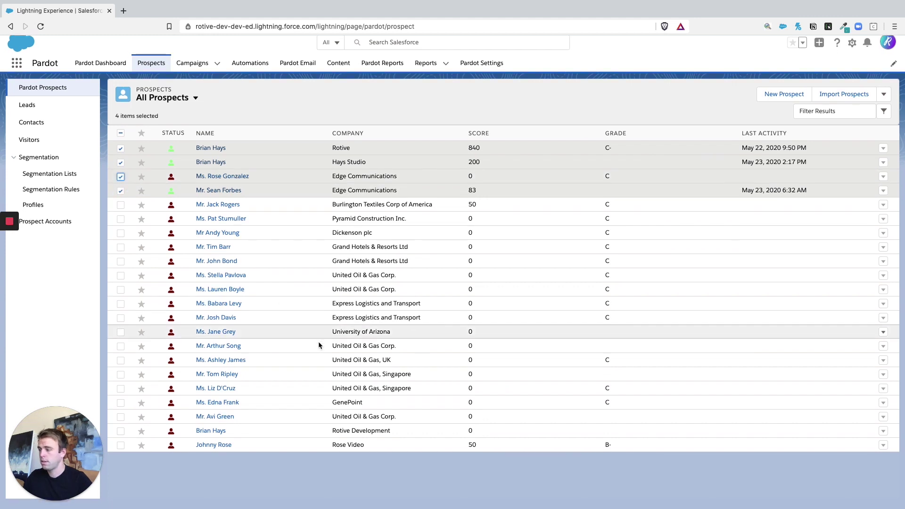
click(884, 98)
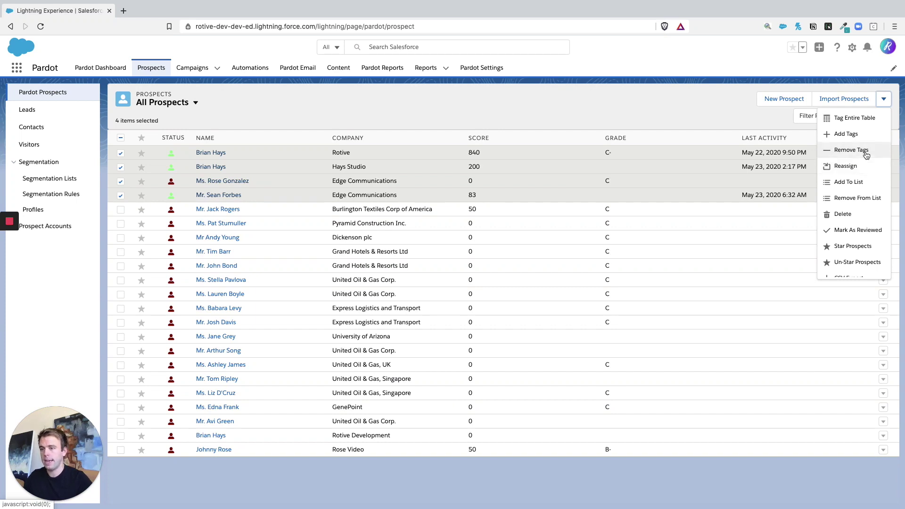
click(41, 179)
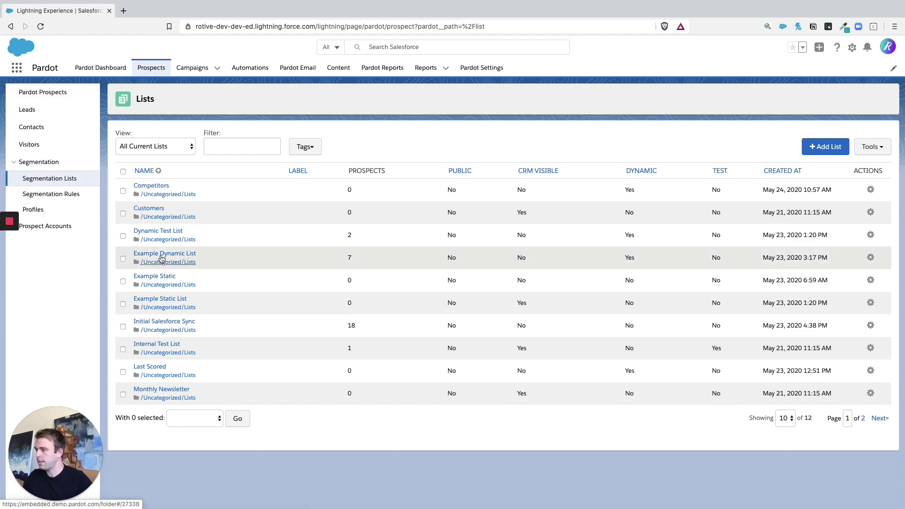
Step: In the Initial Salesforce Sync list, check Dickenson plc, United Oil & Gas Corp. and Burlington Textiles
click(164, 322)
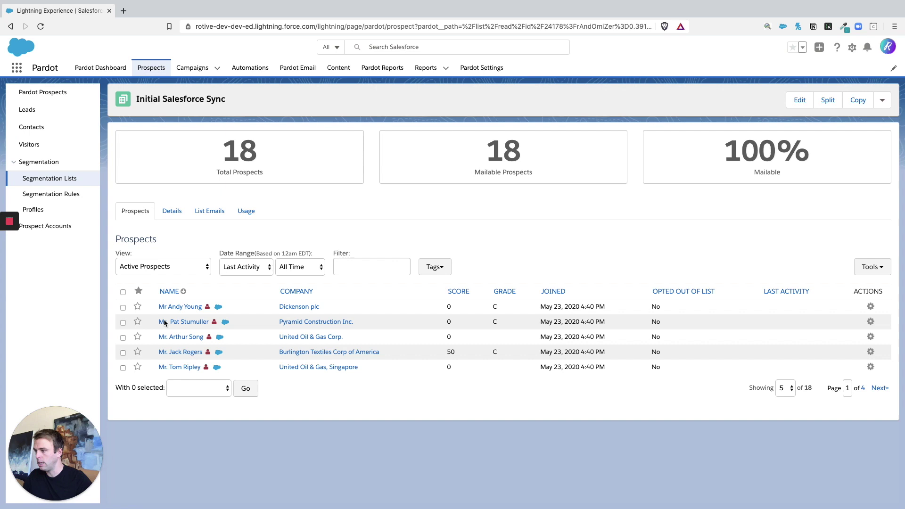
click(123, 308)
click(123, 337)
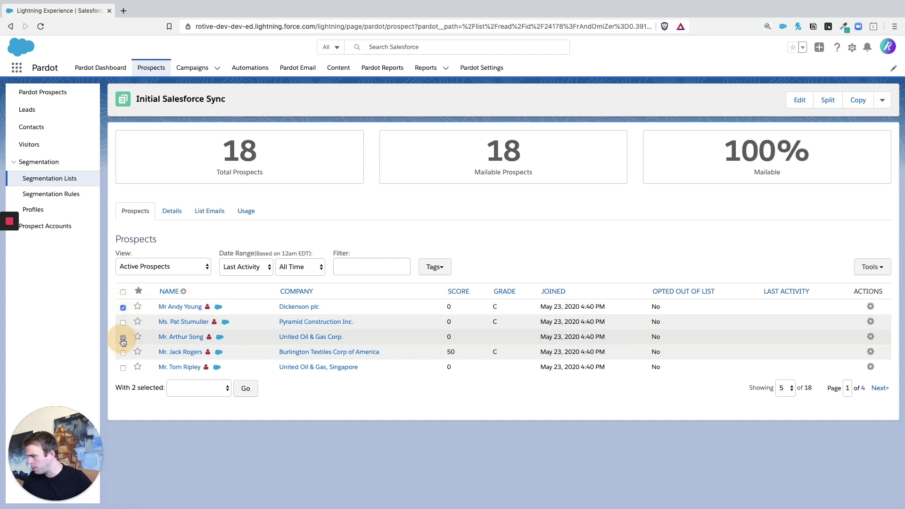
click(123, 352)
Step: Add the tag 'VIP' to the three checked prospects and confirm
click(201, 389)
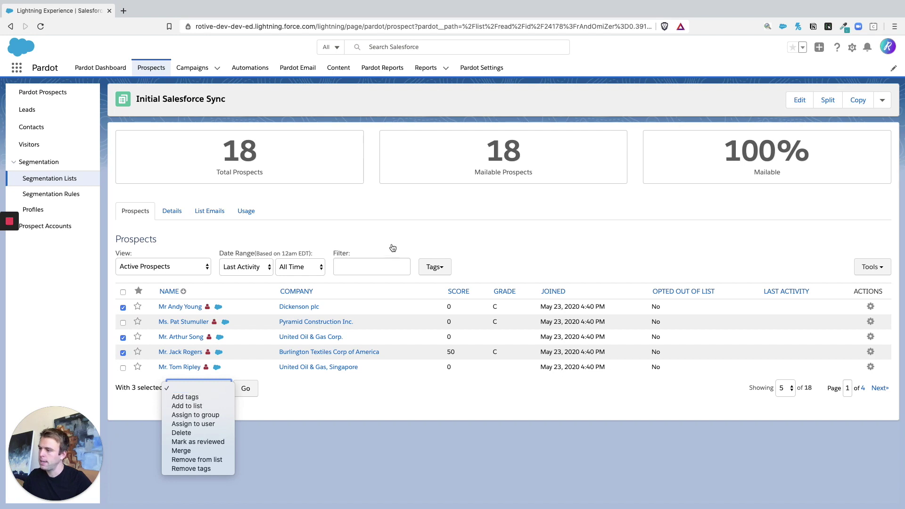
click(404, 236)
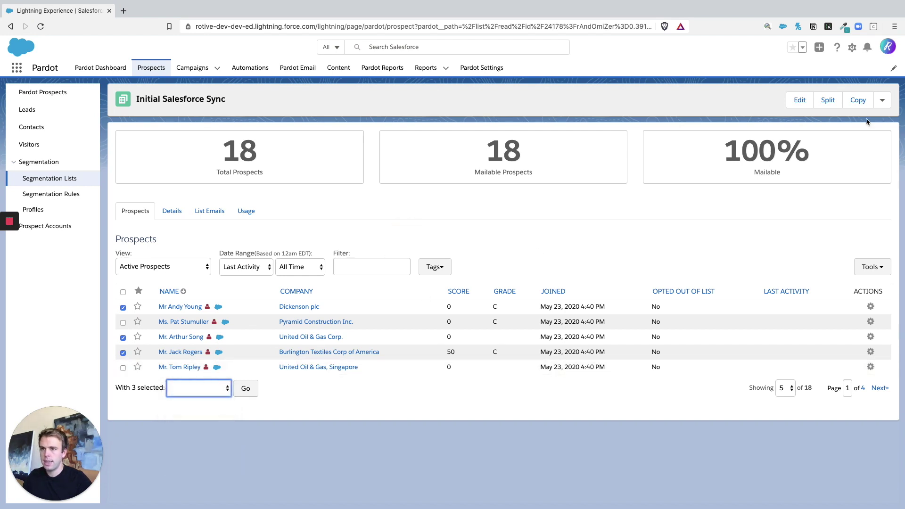
click(882, 100)
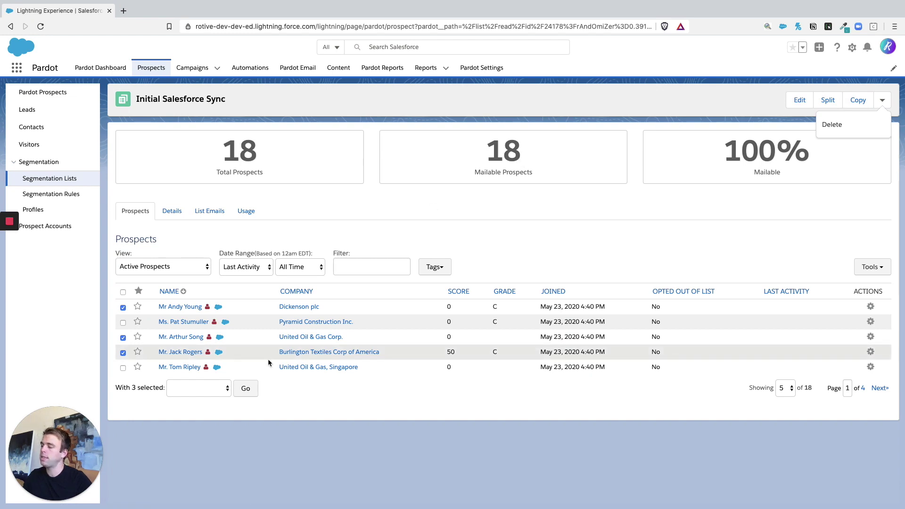
click(222, 392)
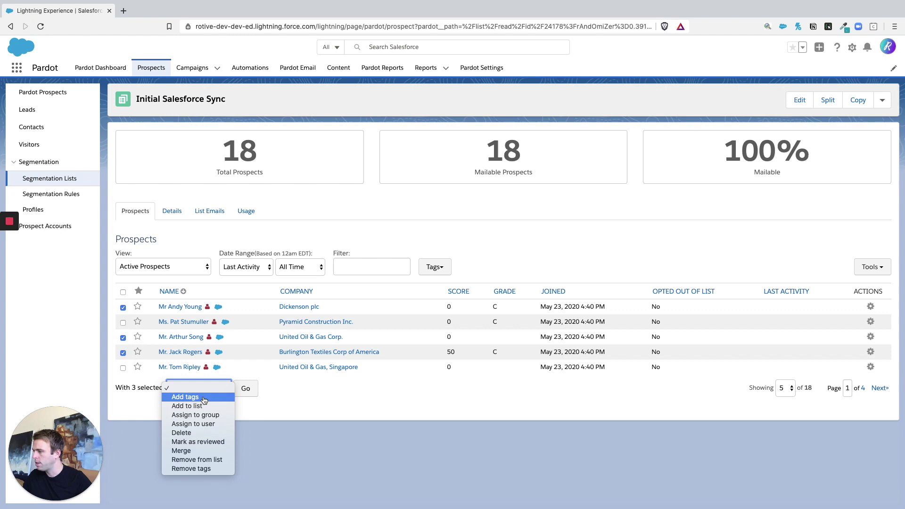
click(203, 397)
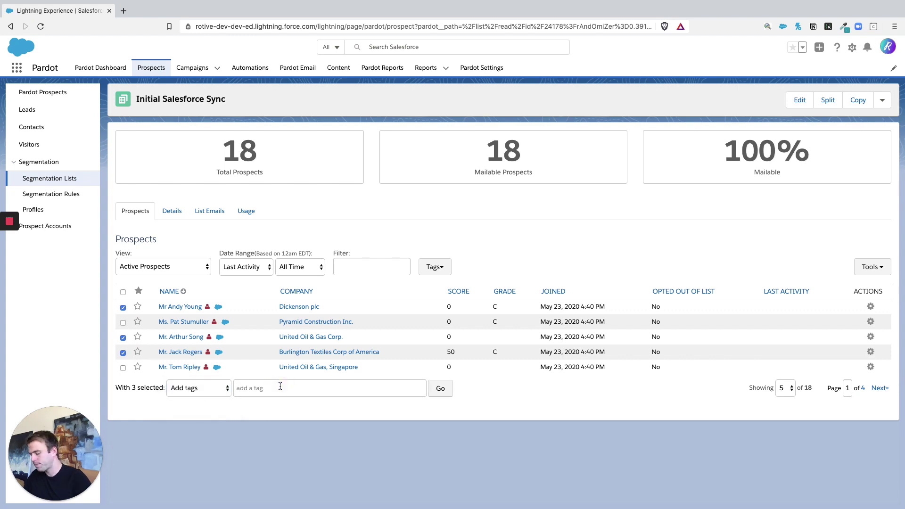
click(280, 388)
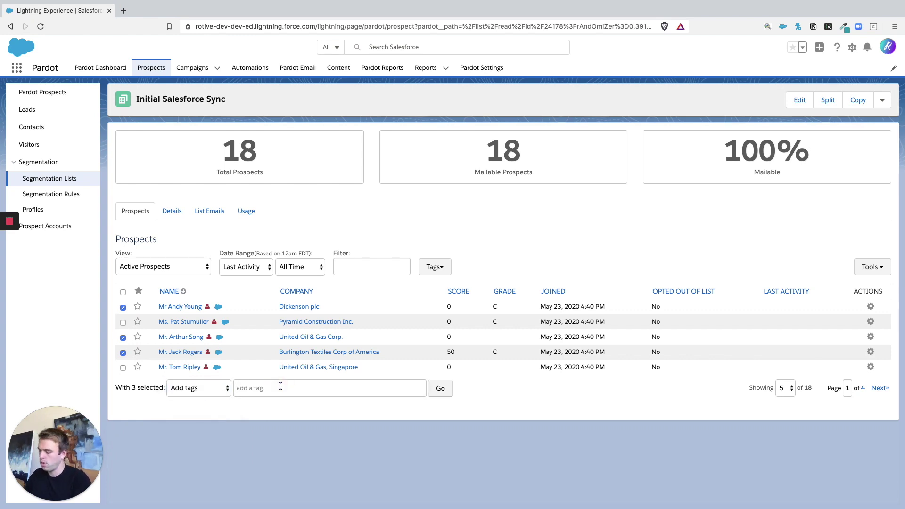
text(VIP)
key(Return)
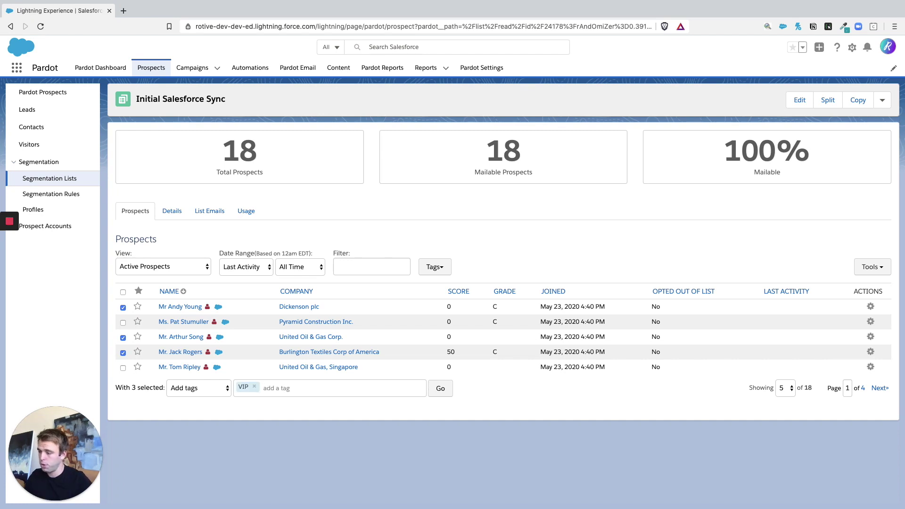
click(441, 388)
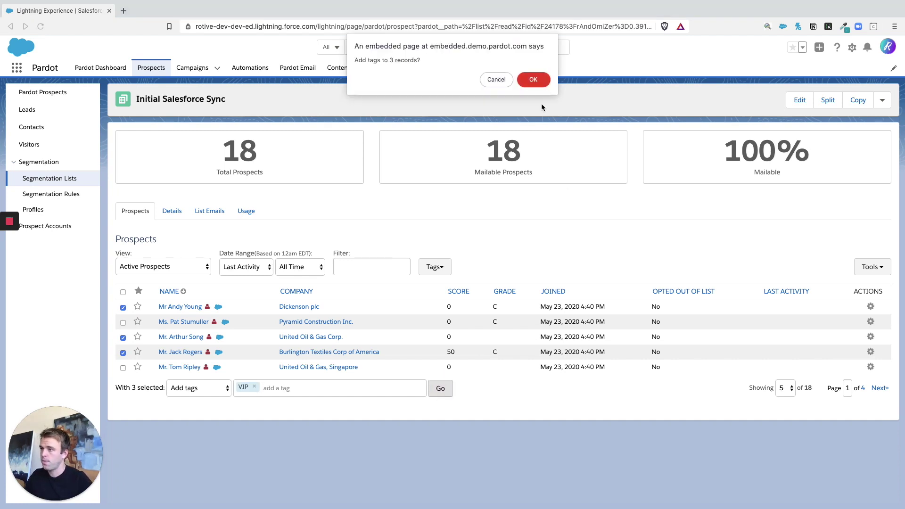
click(533, 80)
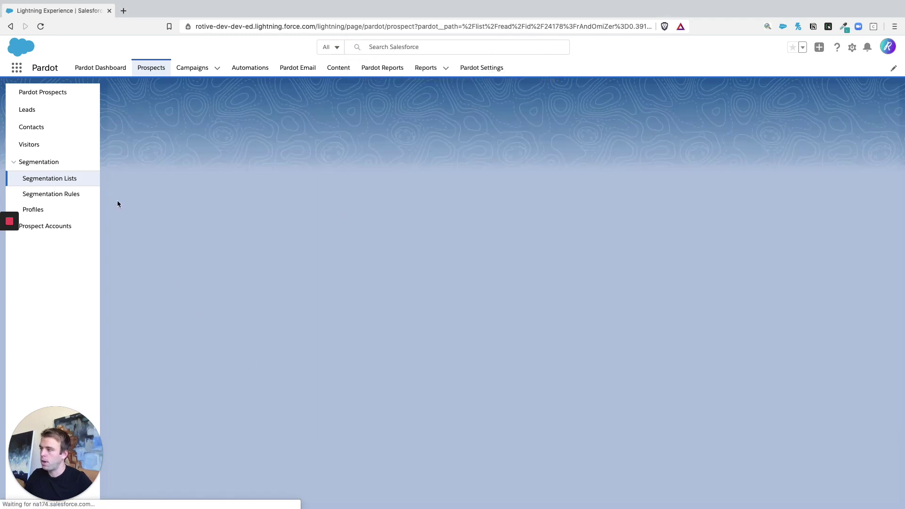
Step: Return to Content > Tags and open the vip tag, showing count 3 with three prospects
click(42, 183)
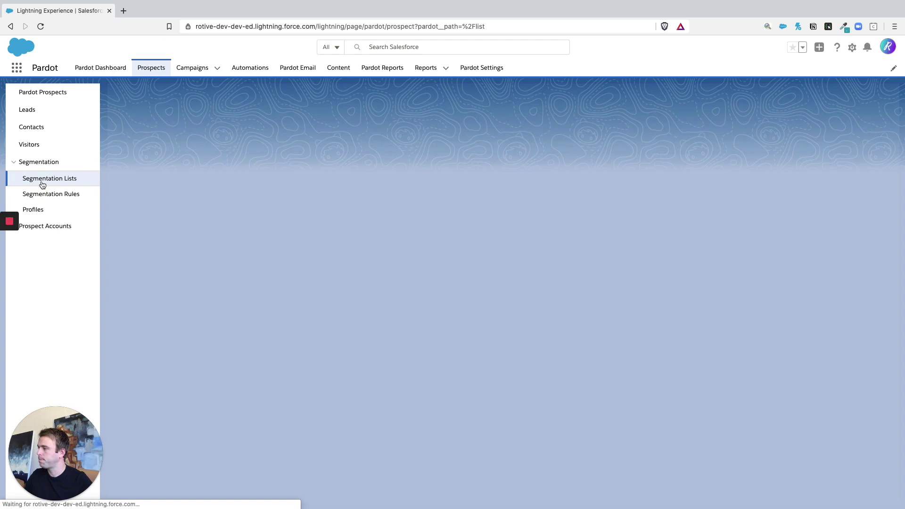
click(339, 67)
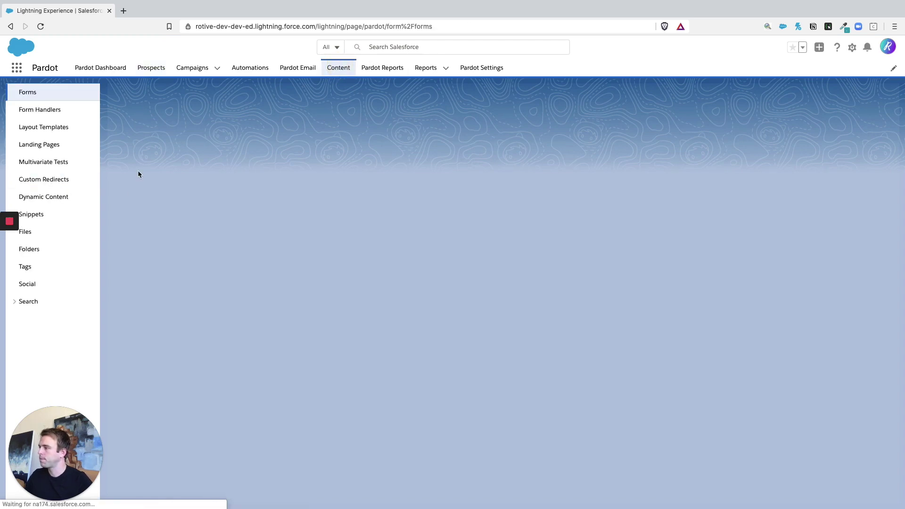
click(39, 267)
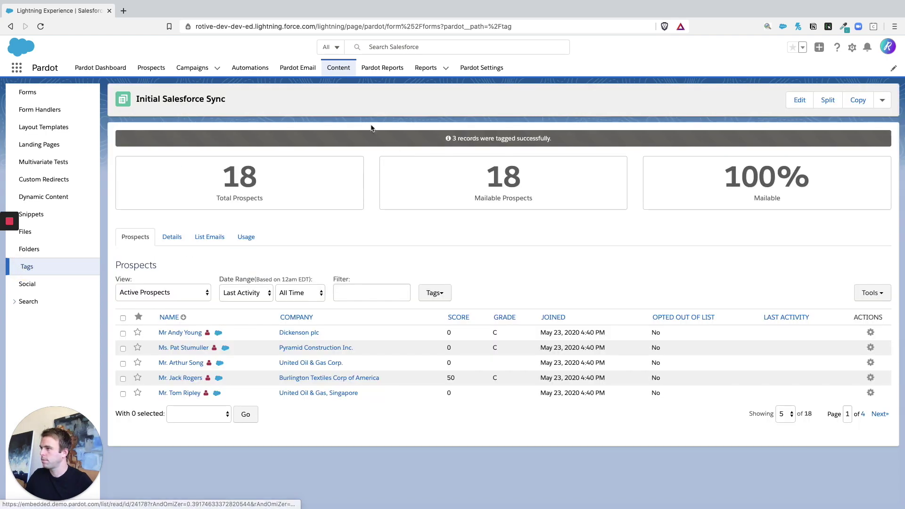
click(345, 67)
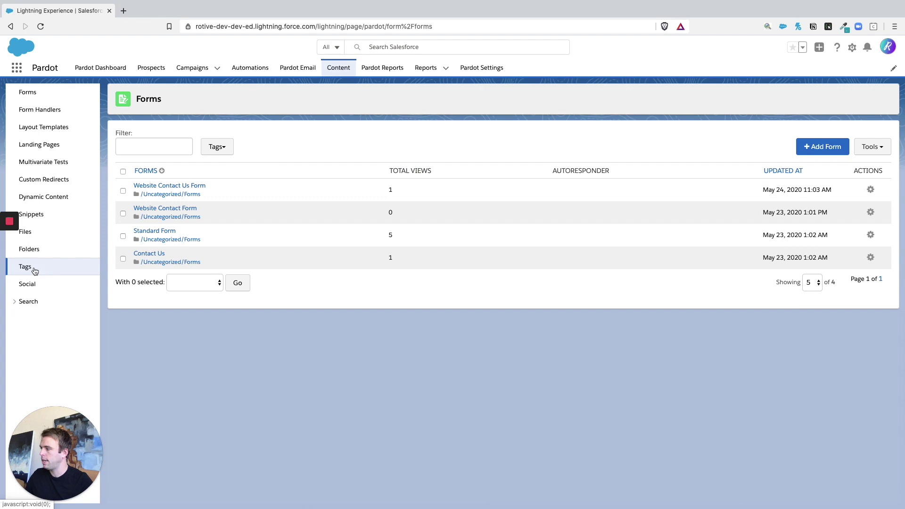
click(26, 267)
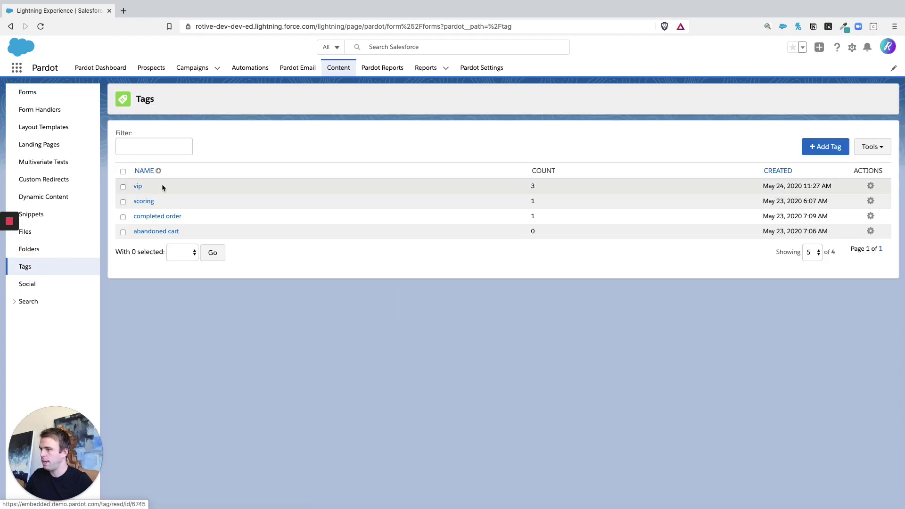
click(139, 188)
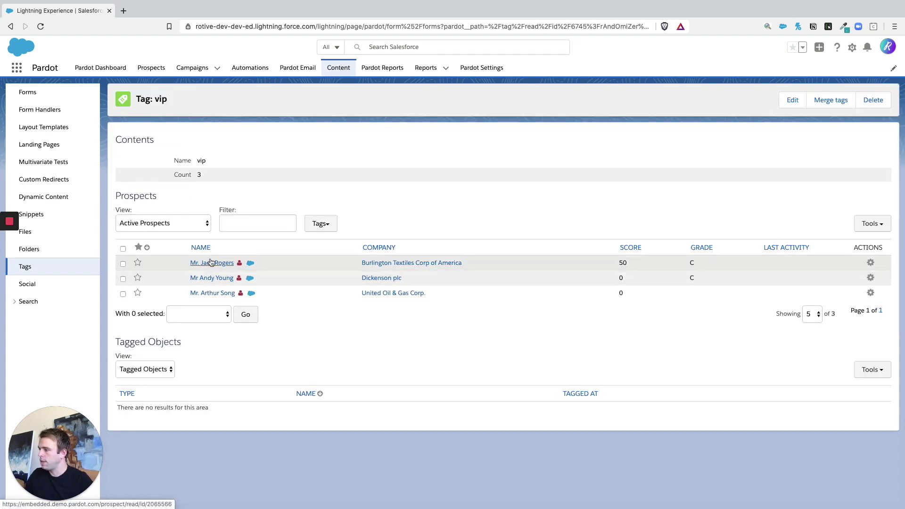
Step: Open the Burlington Textiles prospect record and highlight its Tags field showing vip
click(211, 262)
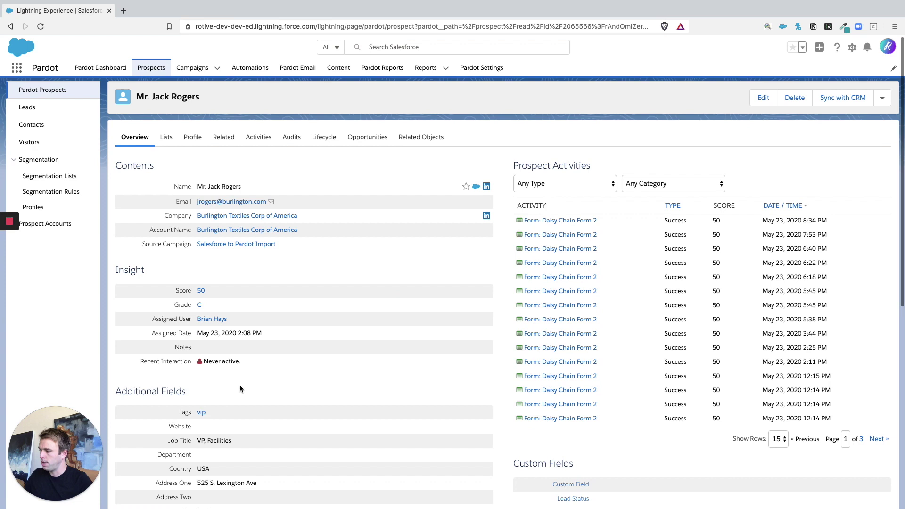
click(188, 414)
drag(188, 413, 242, 415)
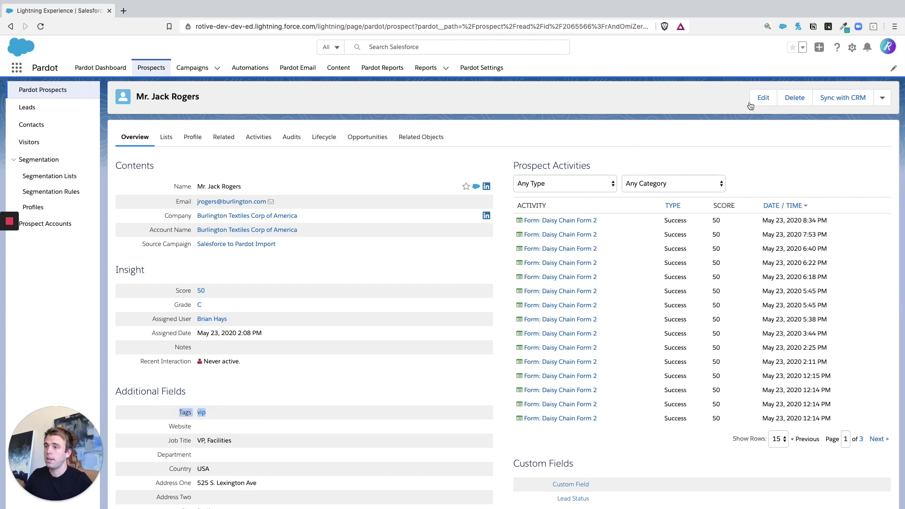
Step: Open the prospect's edit form and scroll to check the Tags field
click(763, 97)
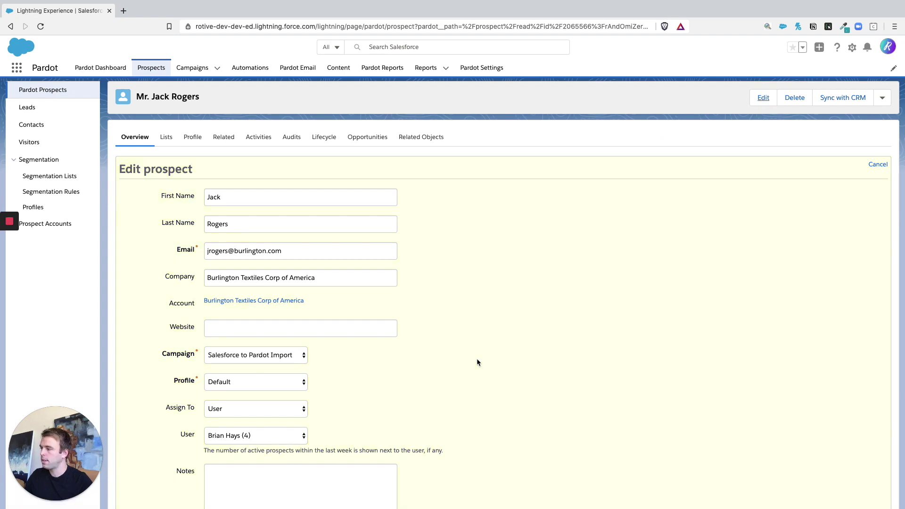
scroll(477, 361, down, 5)
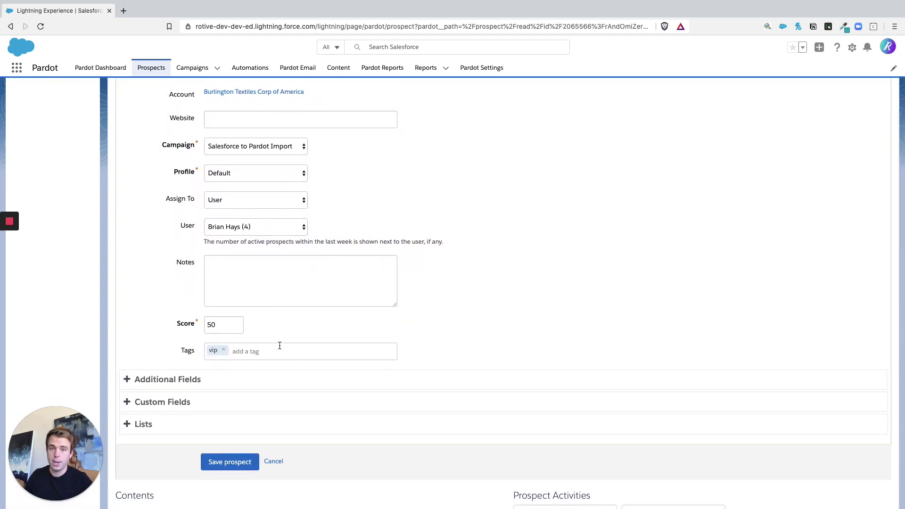
scroll(385, 227, up, 5)
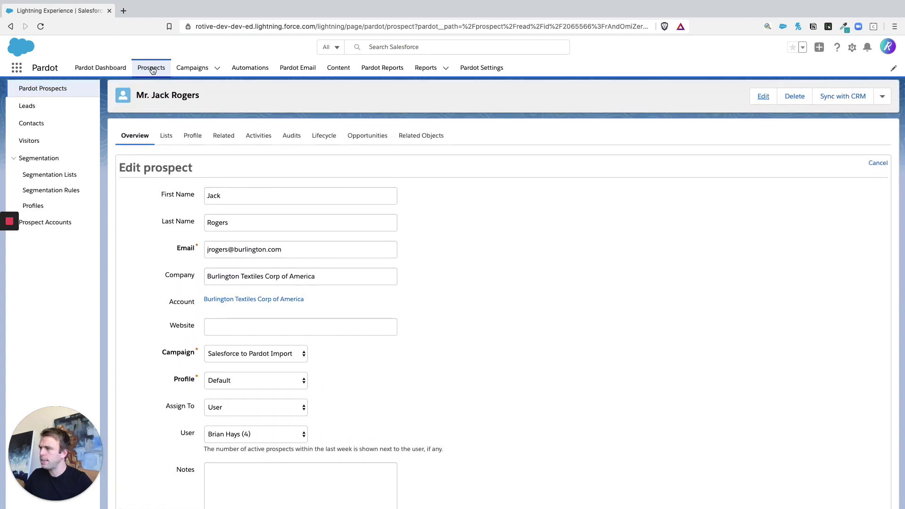
Step: Leave the edit form for the All Prospects list of 22 prospects
click(152, 70)
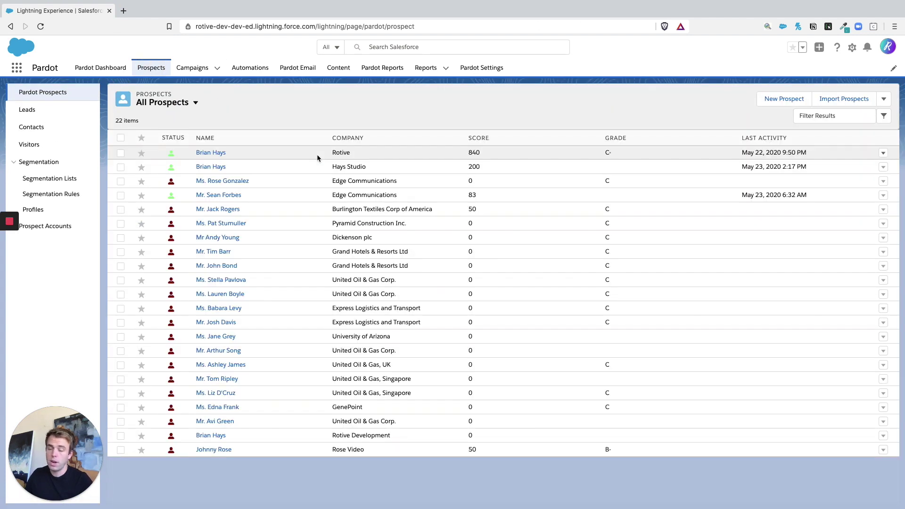